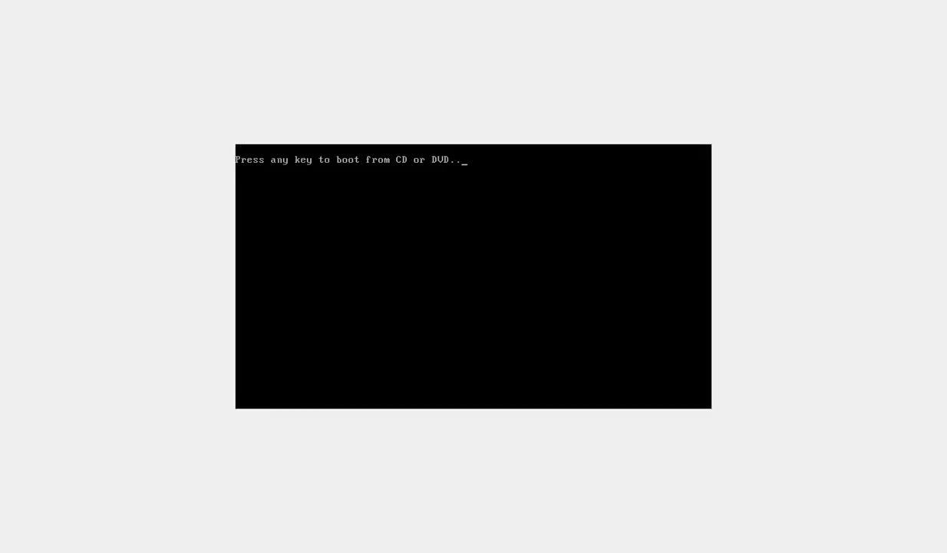
- Boot from the CD or DVD and set the boot environment's screen resolution to 1024 x 768
key(Return)
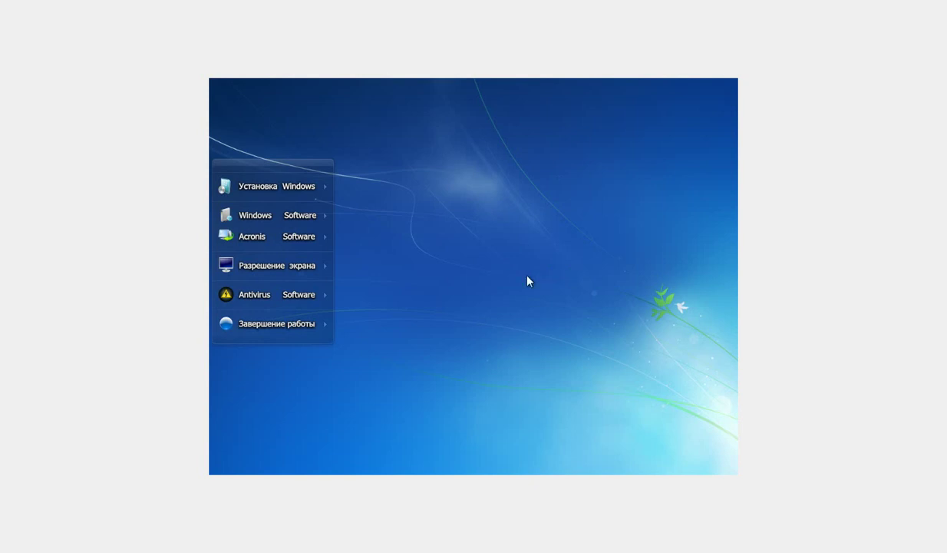
mouse_move(308, 275)
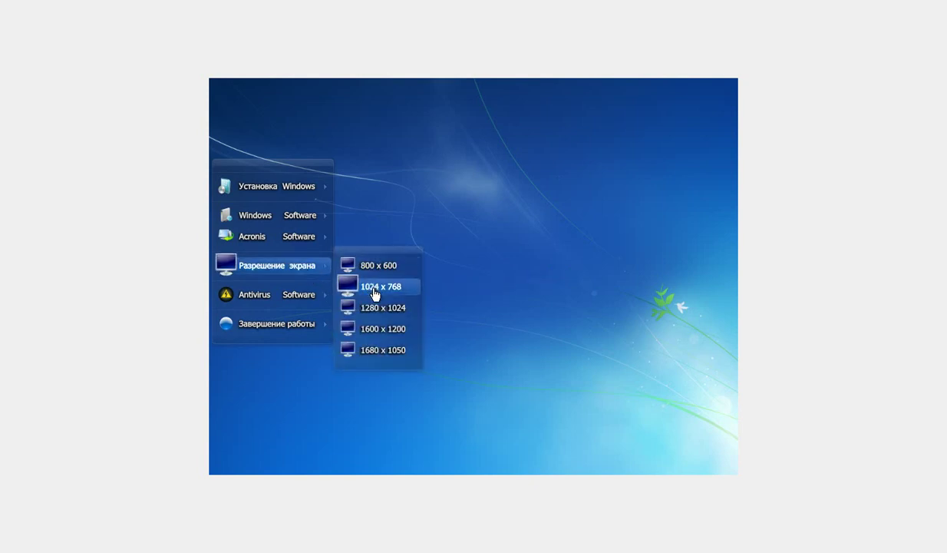
click(374, 290)
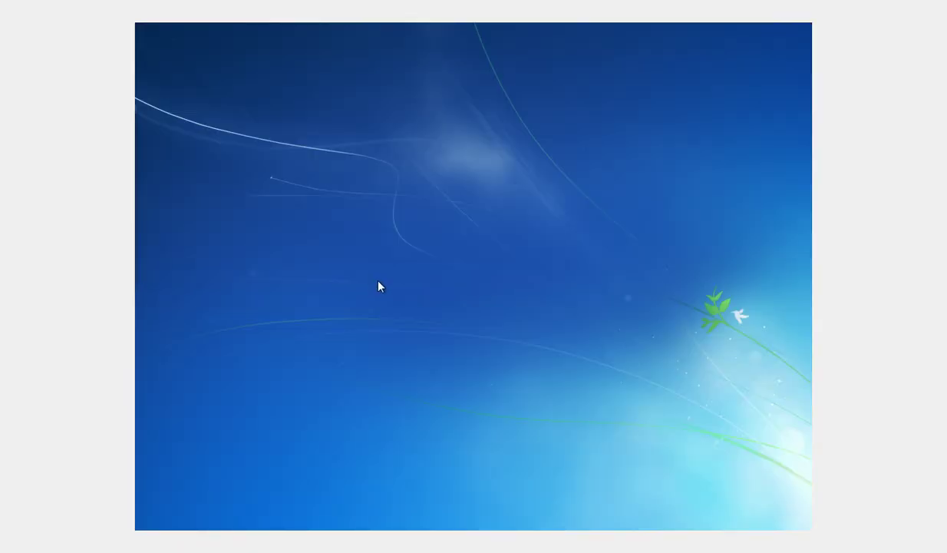
- Launch Acronis Disk Director Server 10 and choose manual mode for its interface
mouse_move(136, 222)
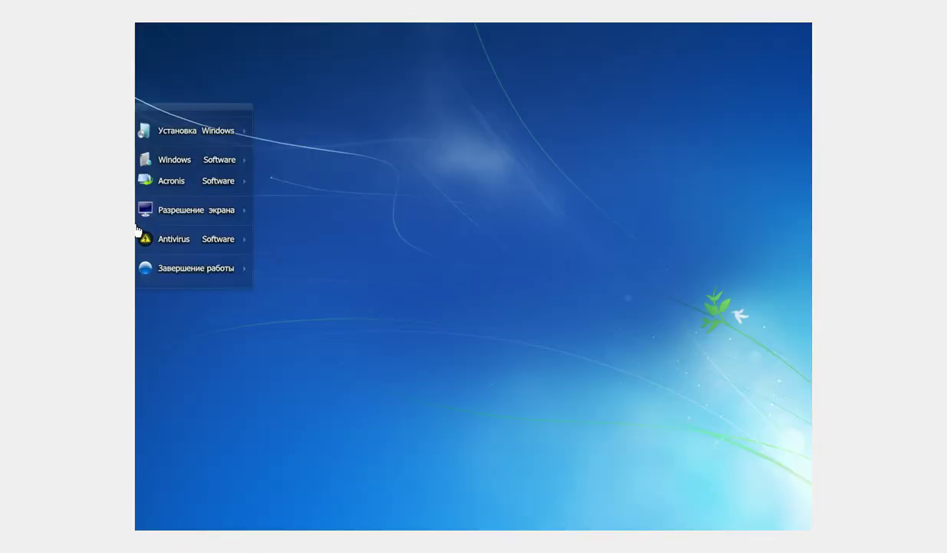
mouse_move(153, 165)
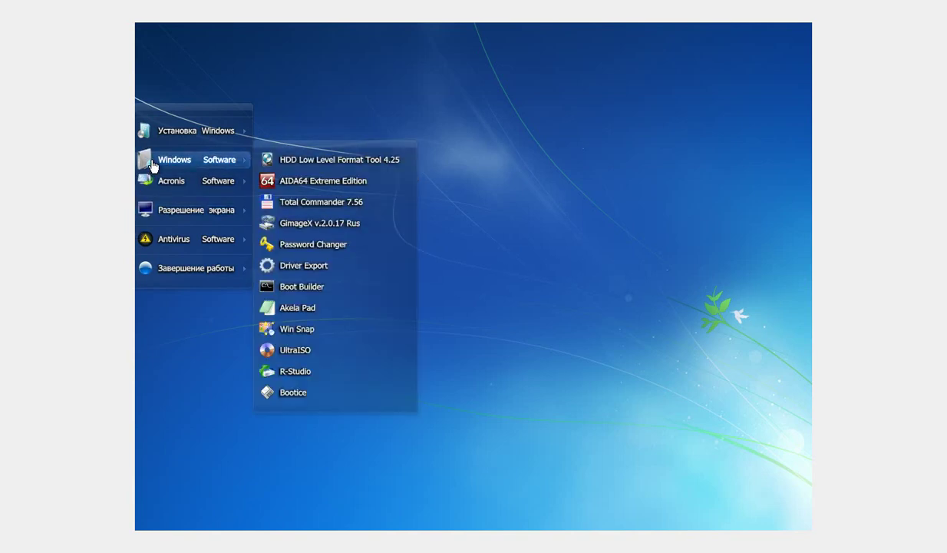
mouse_move(226, 185)
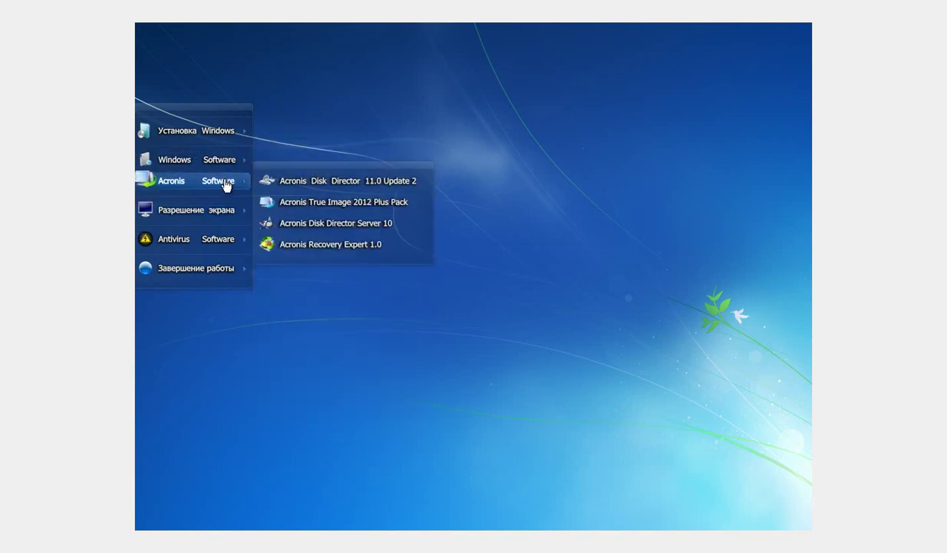
click(353, 224)
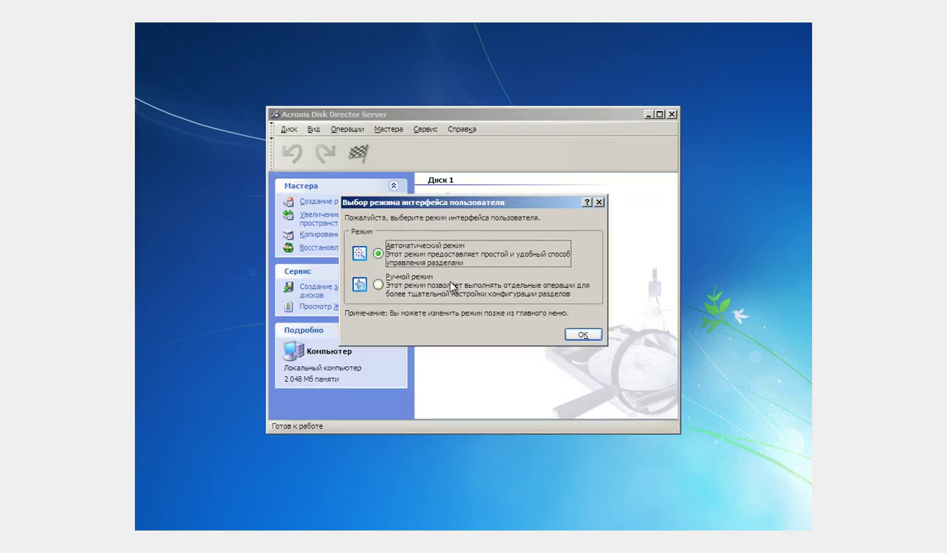
click(436, 276)
click(580, 335)
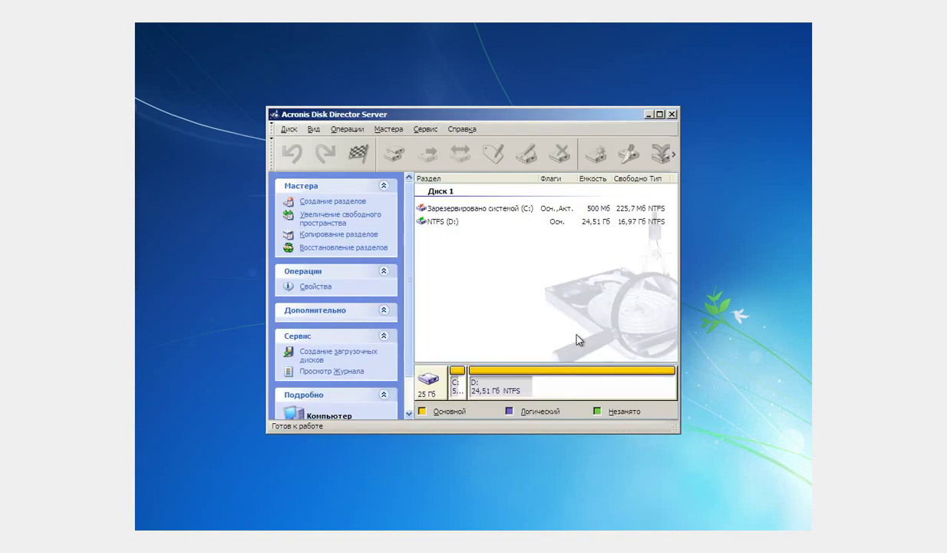
- Delete the system reserved partition (C:) without wiping its data, and carry out the pending operation
click(454, 387)
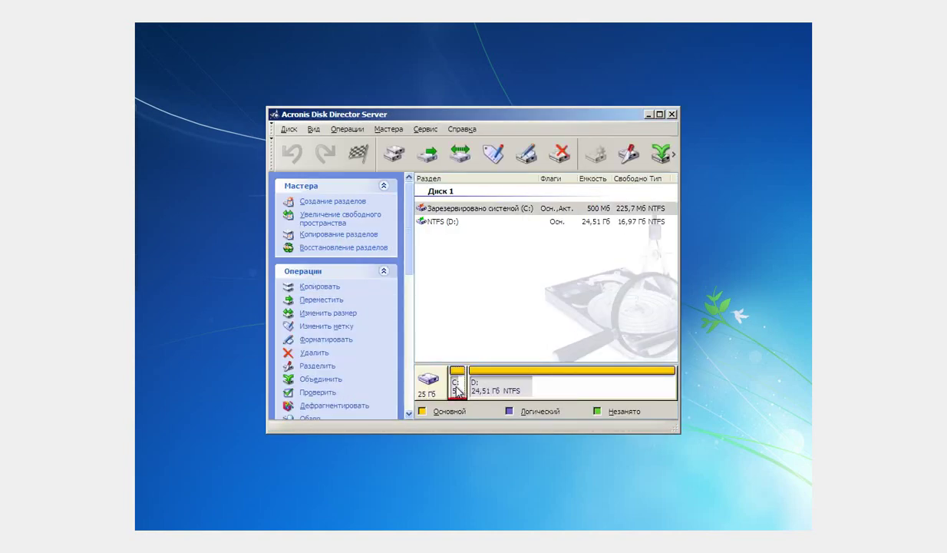
click(463, 209)
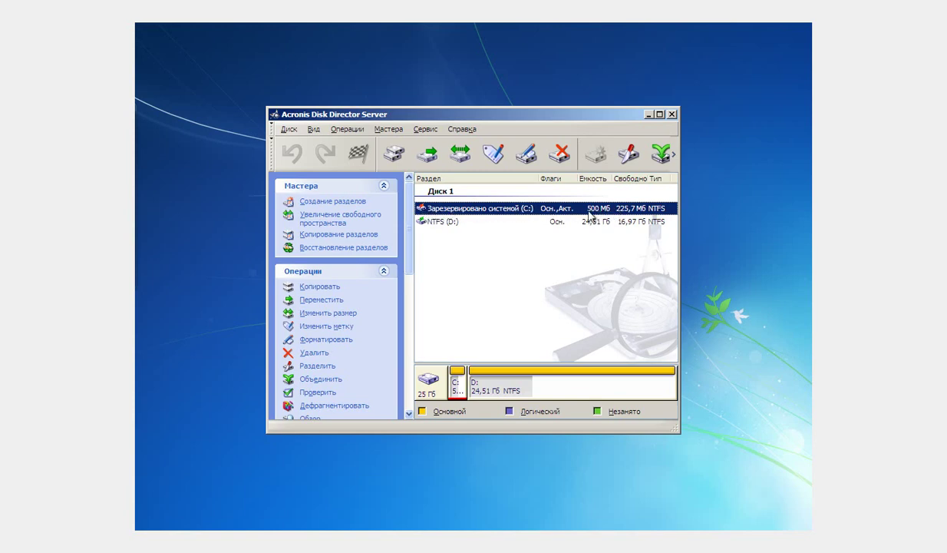
right_click(453, 380)
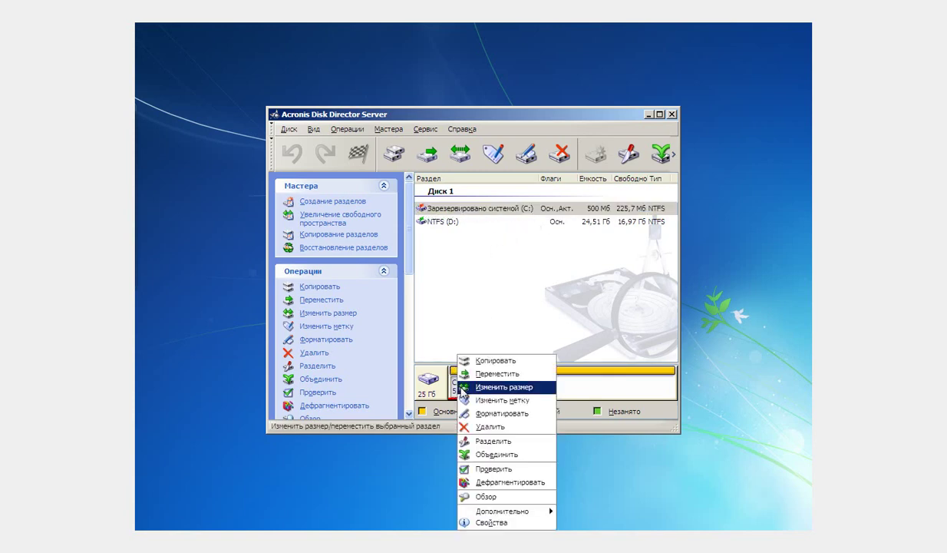
click(471, 425)
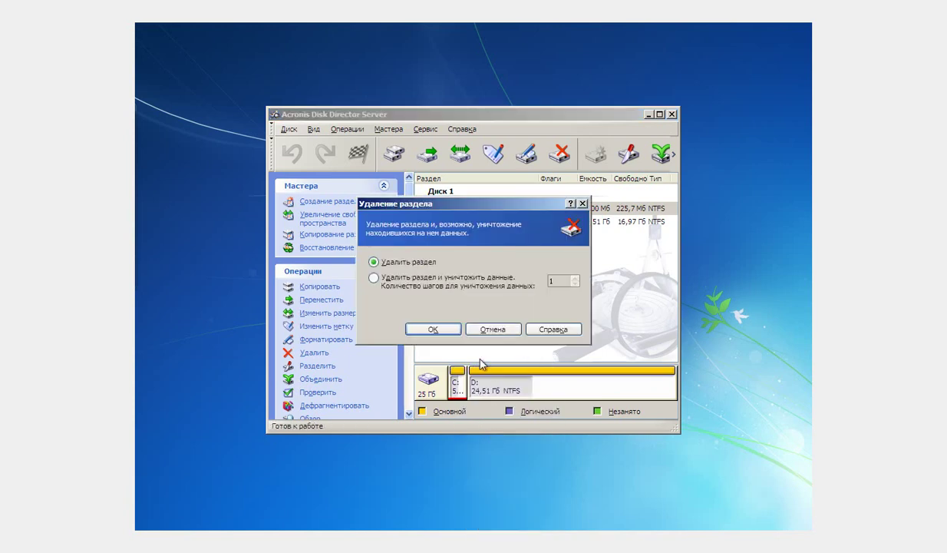
click(433, 329)
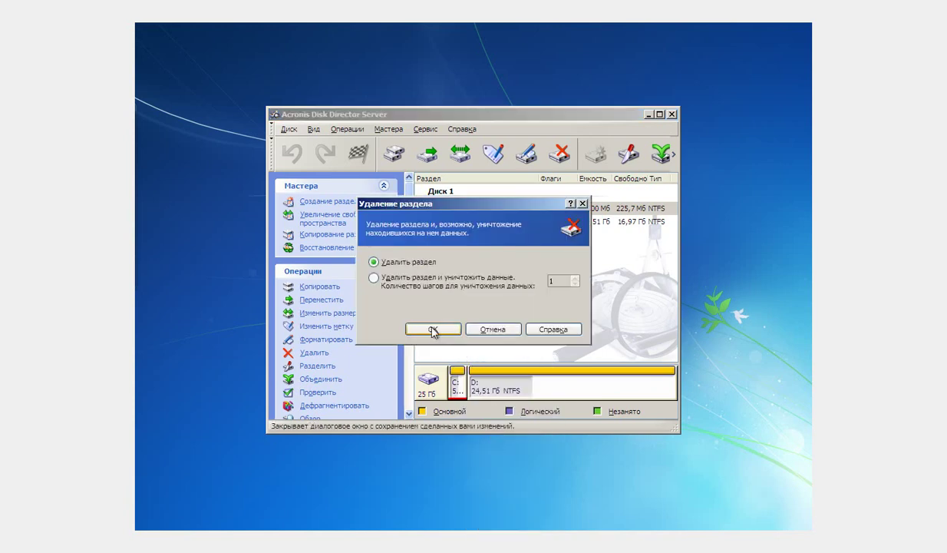
click(360, 154)
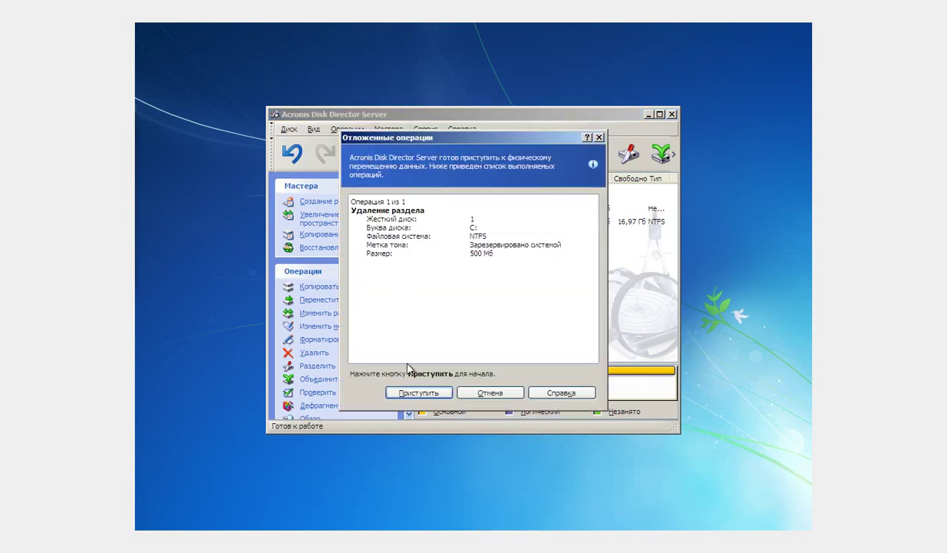
click(418, 392)
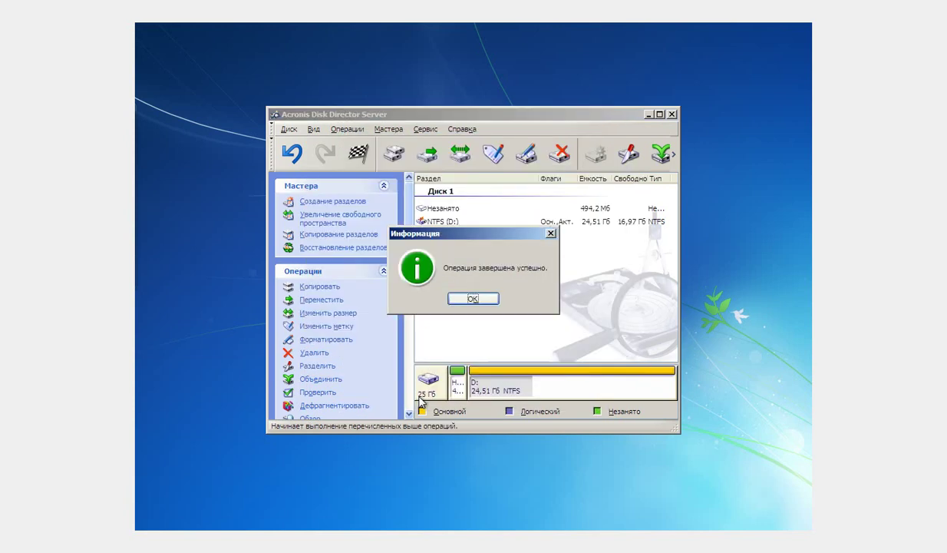
click(473, 301)
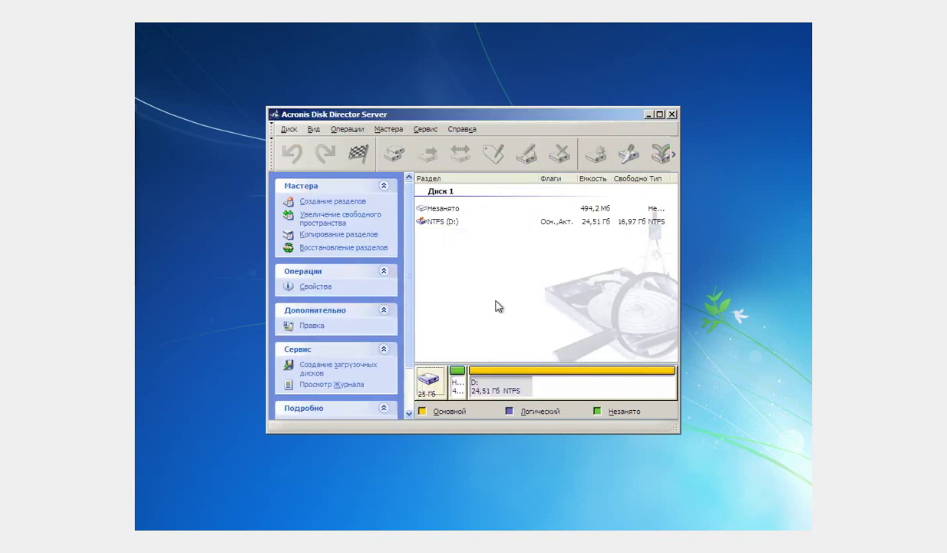
right_click(515, 384)
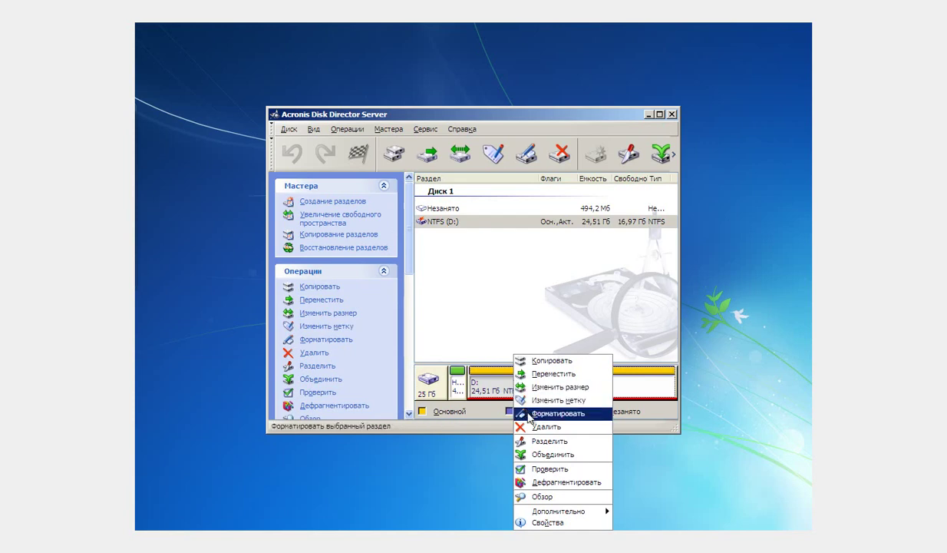
mouse_move(553, 512)
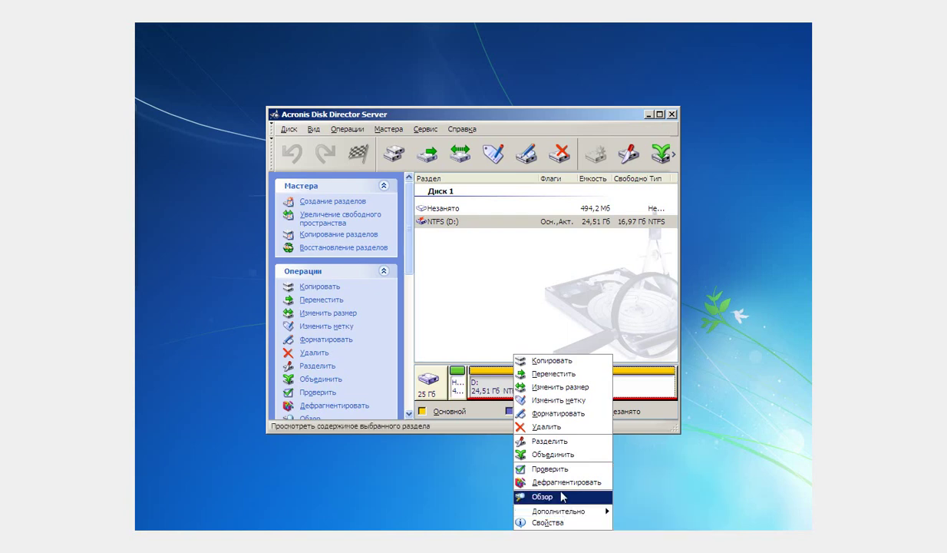
click(493, 343)
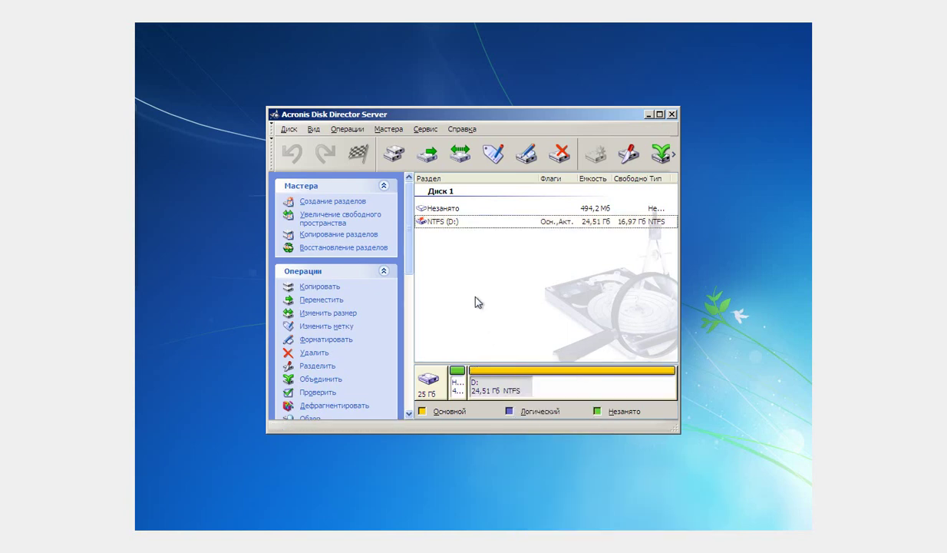
click(495, 379)
right_click(514, 387)
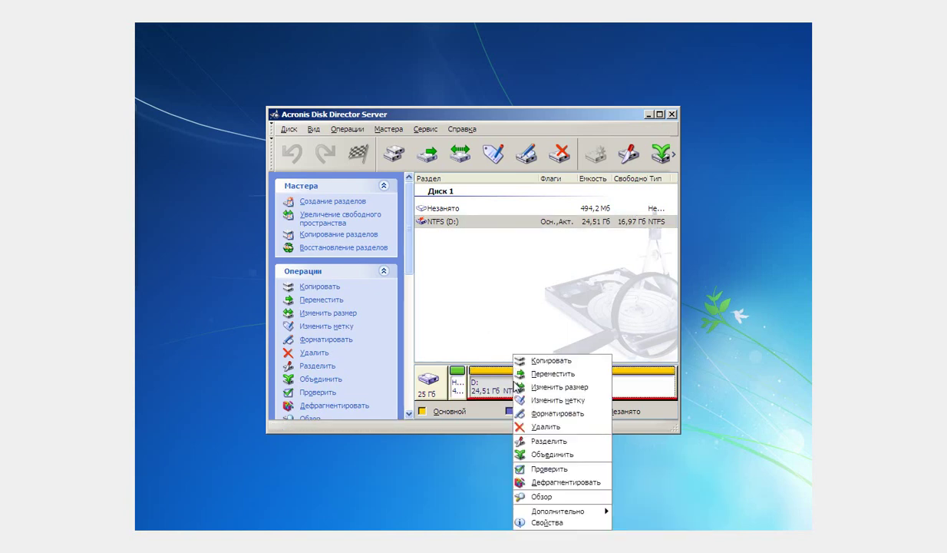
mouse_move(570, 516)
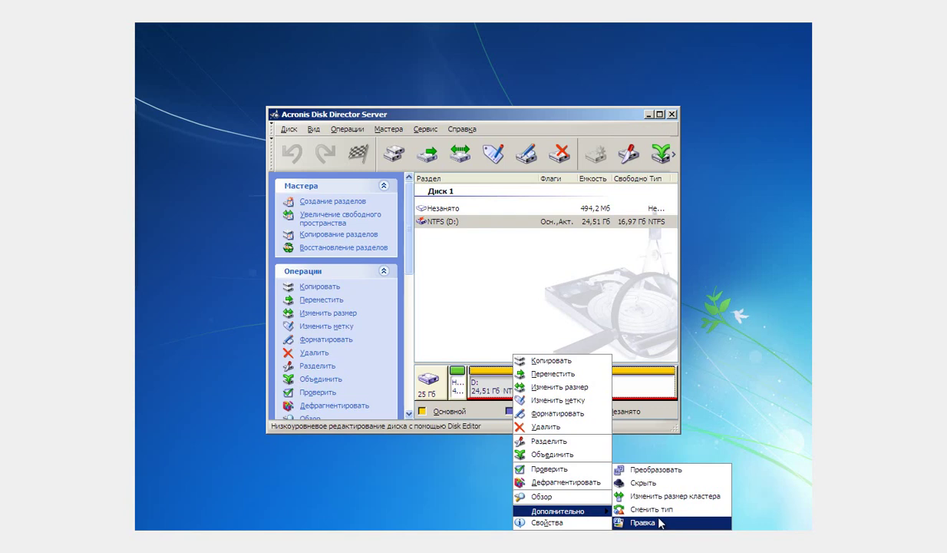
click(551, 301)
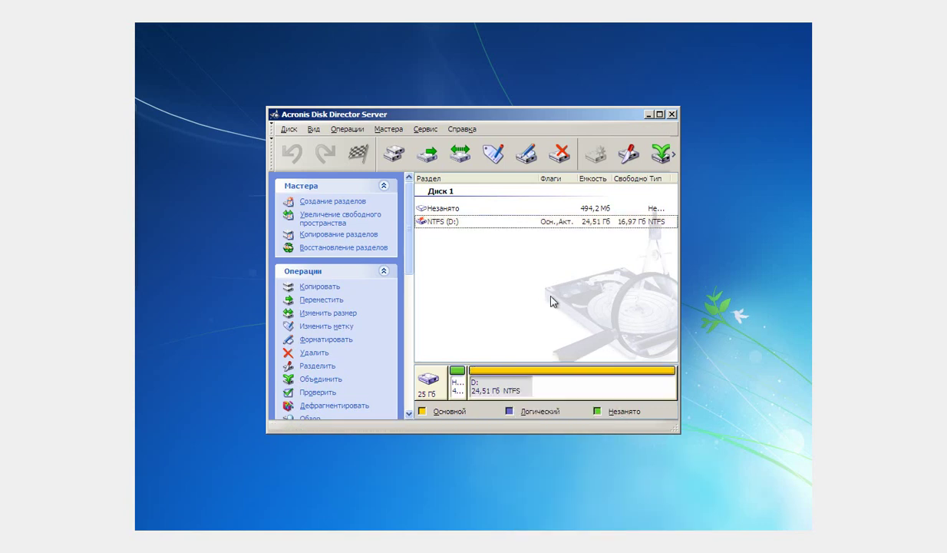
- Restart the machine from the boot environment's shutdown options
click(140, 212)
mouse_move(163, 270)
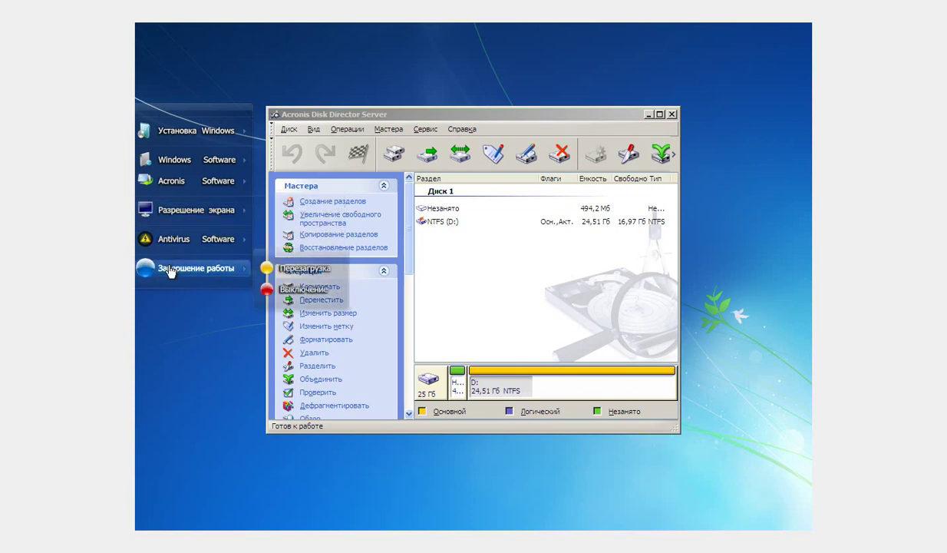
click(317, 271)
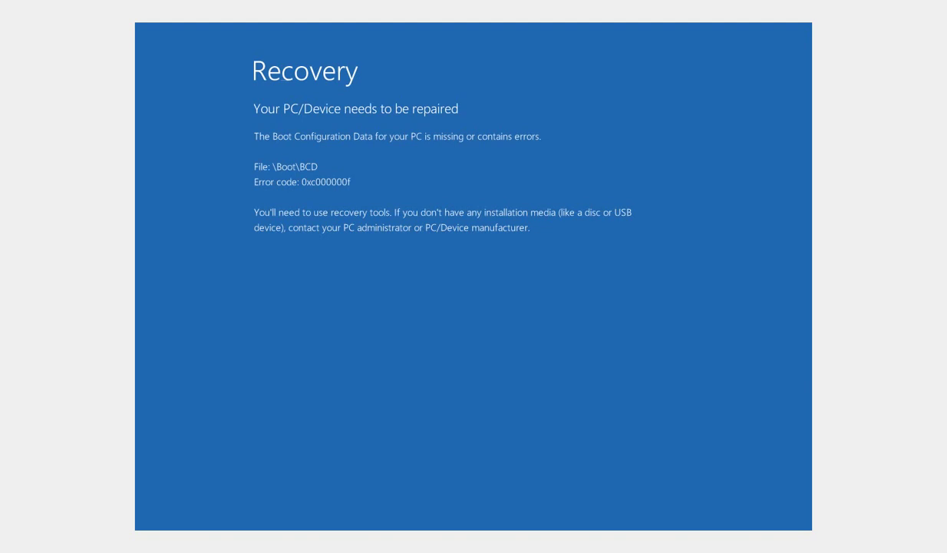
- Mount the Microsoft Windows x86 x64 Plus PE StartSoft 38-2016 [Ru].iso image in the virtual drive, reset the machine and boot from it
click(695, 428)
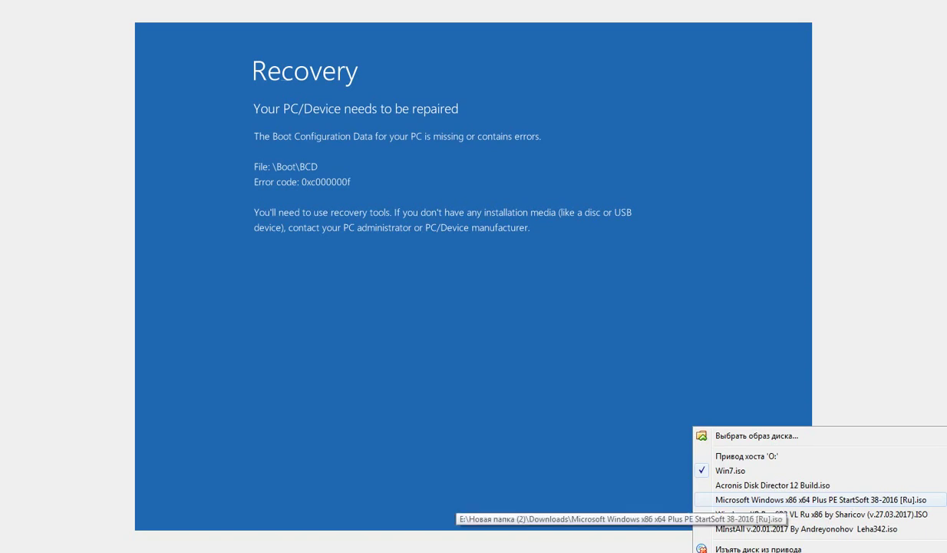
click(819, 499)
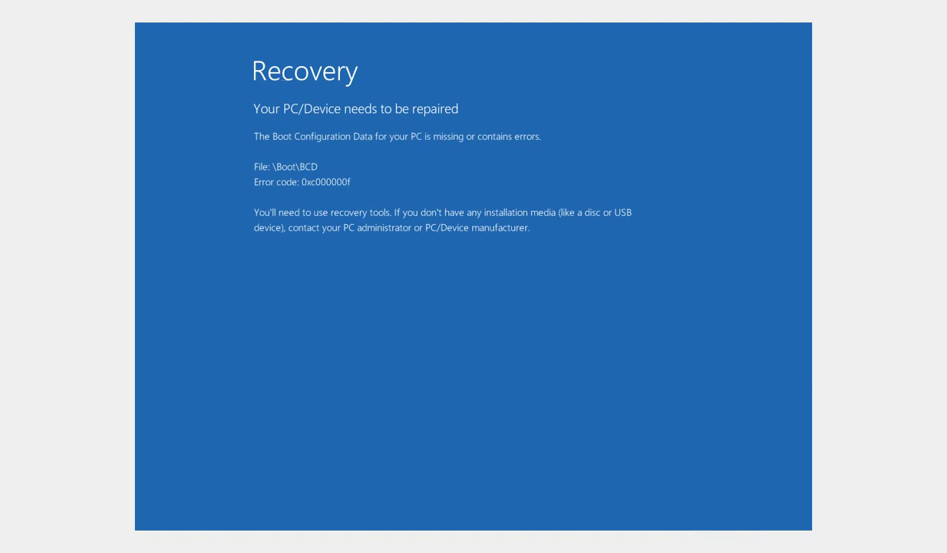
key(ctrl+r)
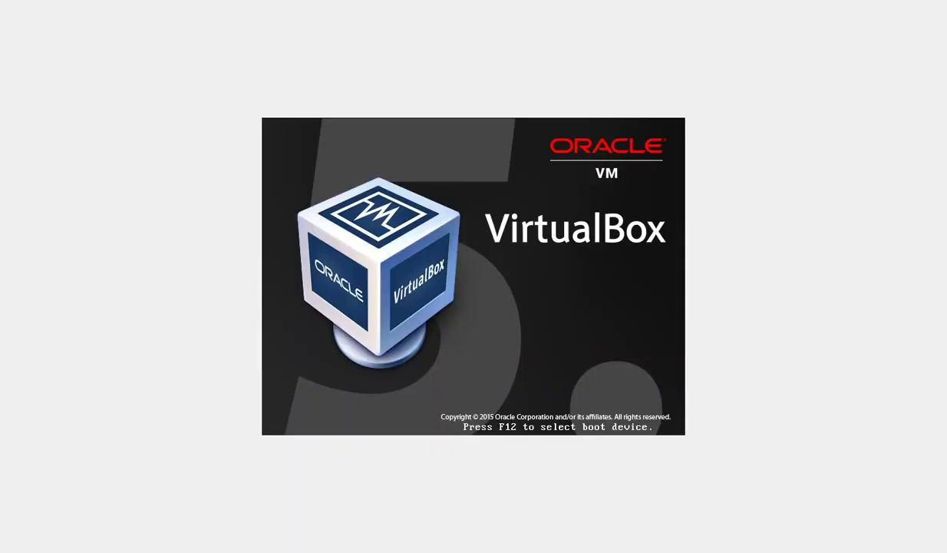
key(Return)
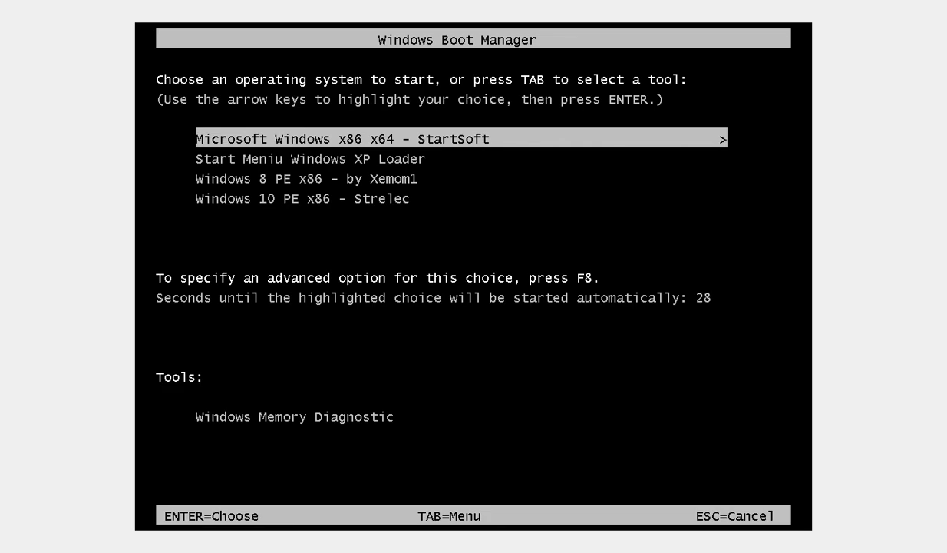
- Start the Windows 8 PE x86 environment from the boot manager
key(Down)
key(Down)
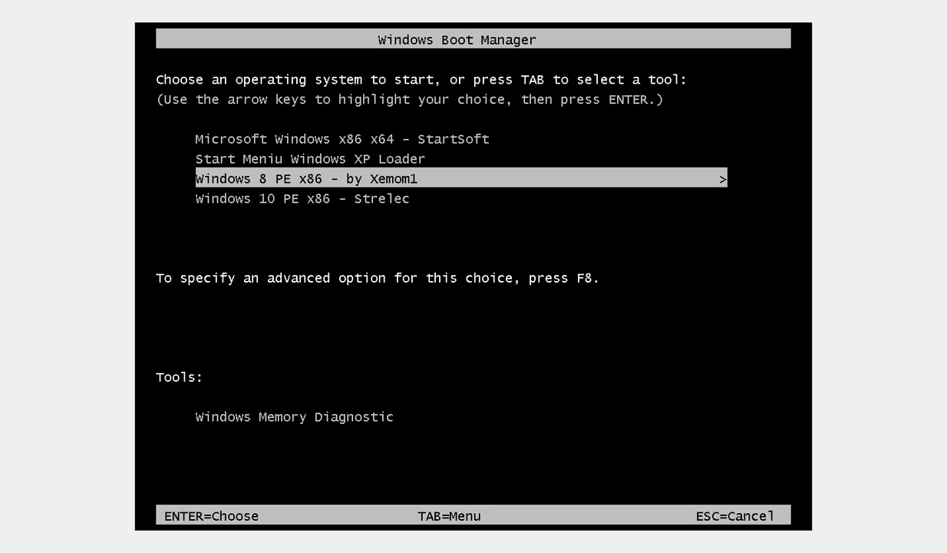
key(Return)
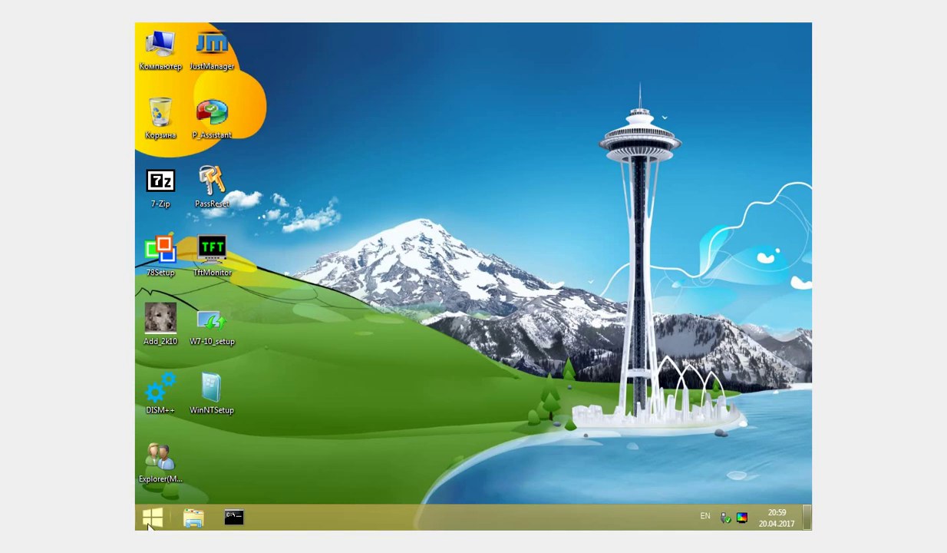
- Start Bcdboot from the administration tools and choose C:\Windows as the system partition
click(152, 519)
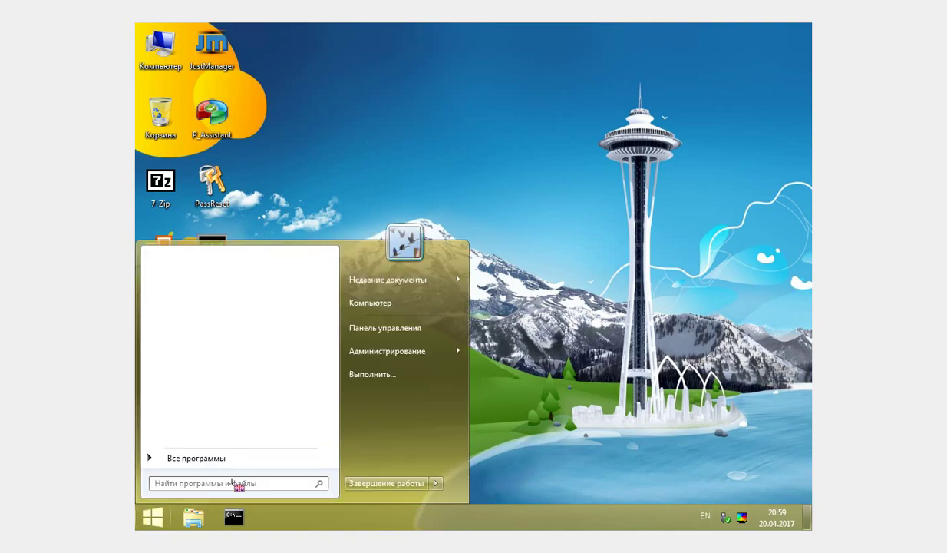
mouse_move(406, 355)
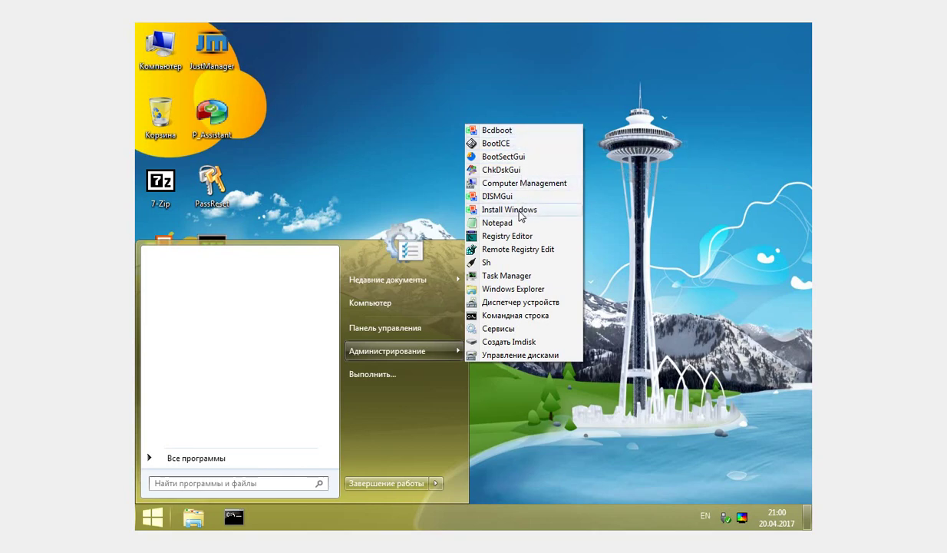
click(499, 132)
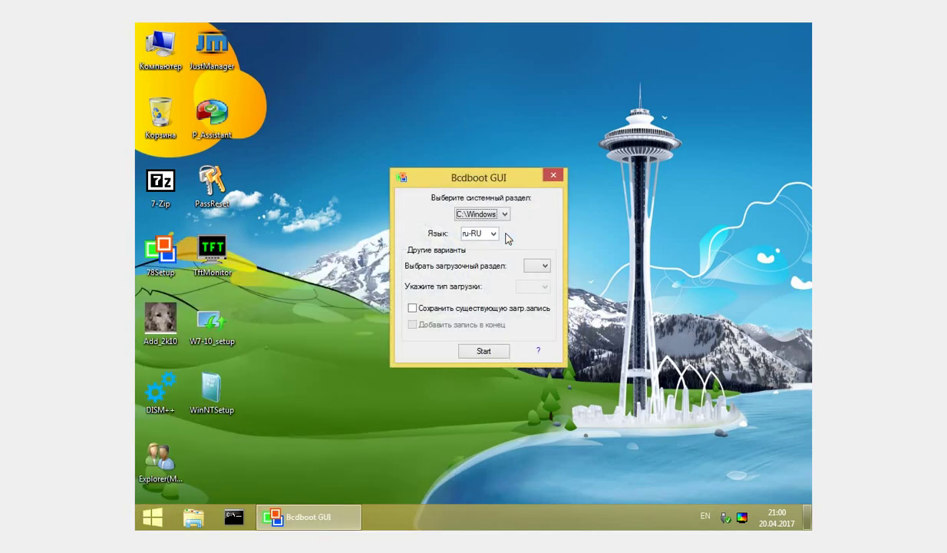
click(488, 213)
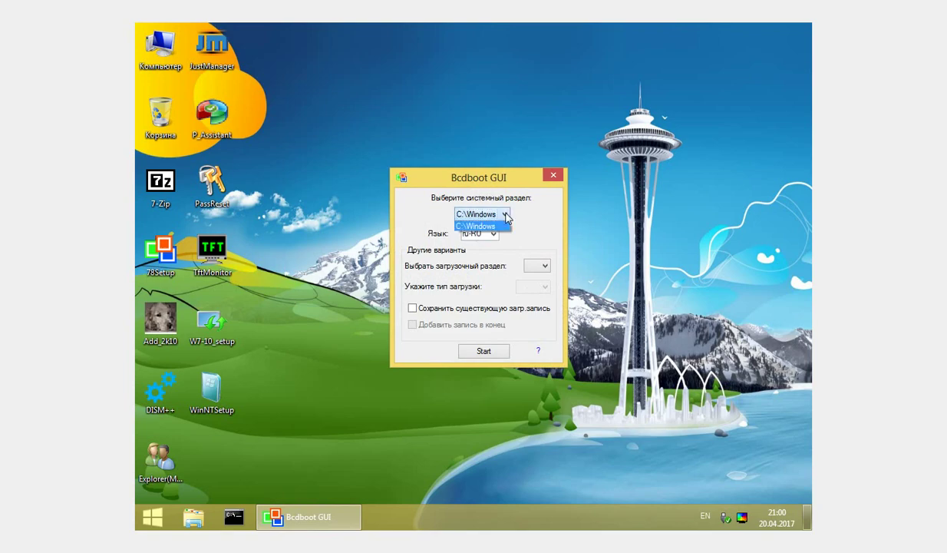
click(488, 212)
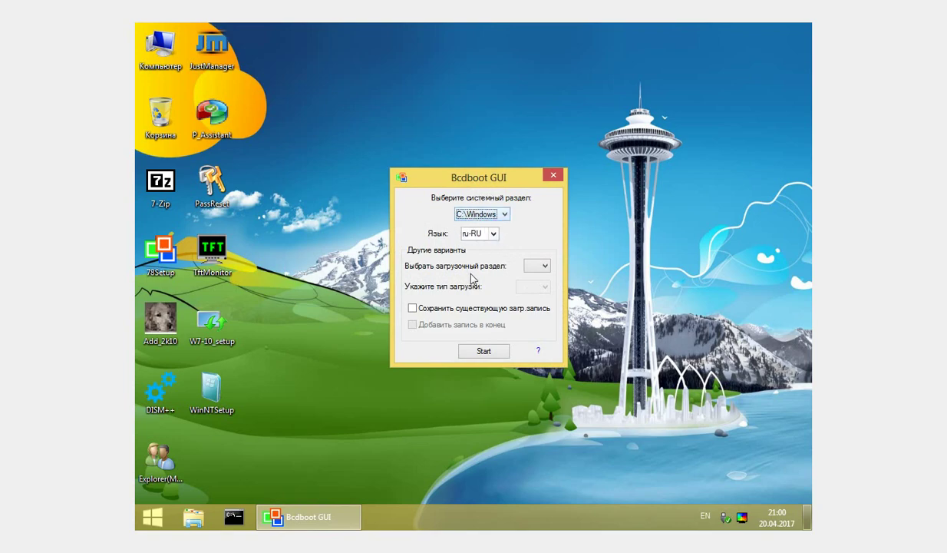
- Choose C: as the boot partition and BIOS as the boot type for the new boot record
click(546, 268)
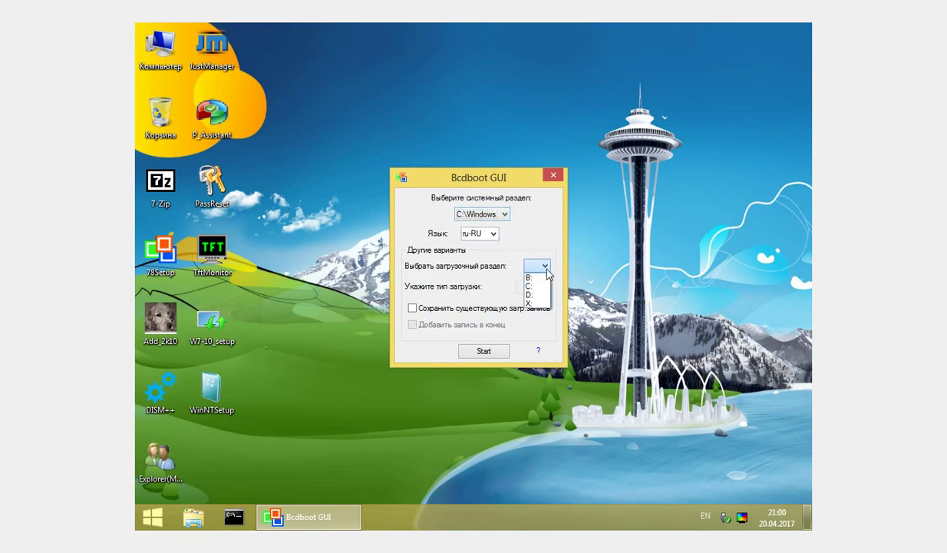
click(546, 267)
click(546, 267)
click(538, 287)
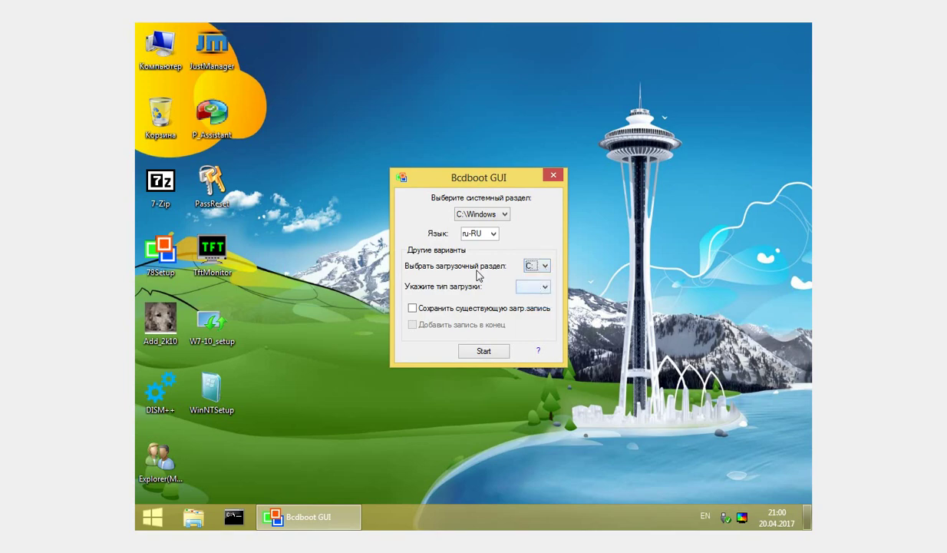
click(545, 287)
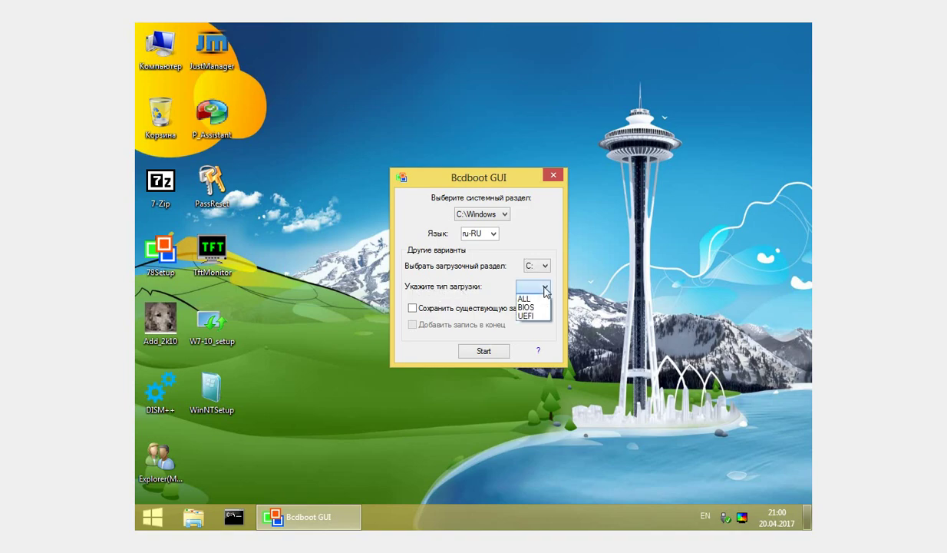
click(535, 310)
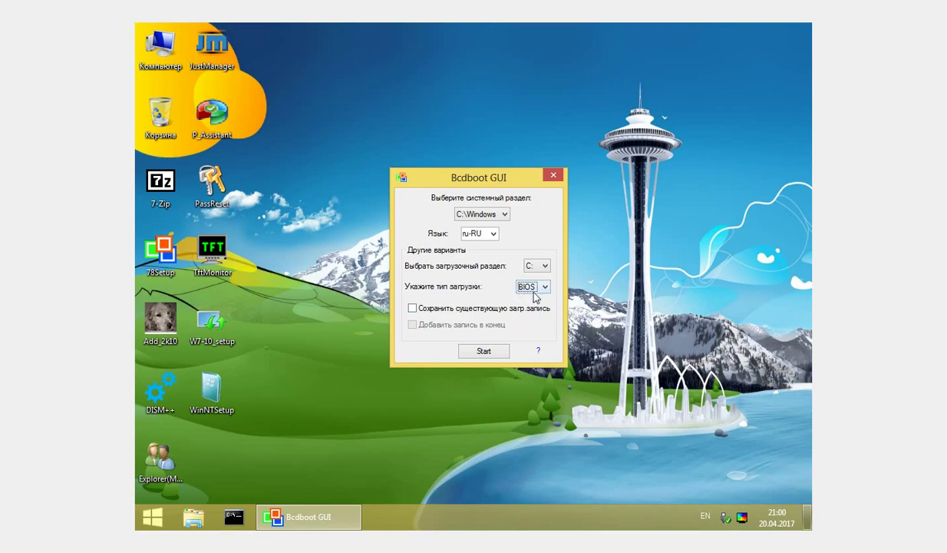
- Create the boot files with the chosen settings and close Bcdboot GUI
click(488, 354)
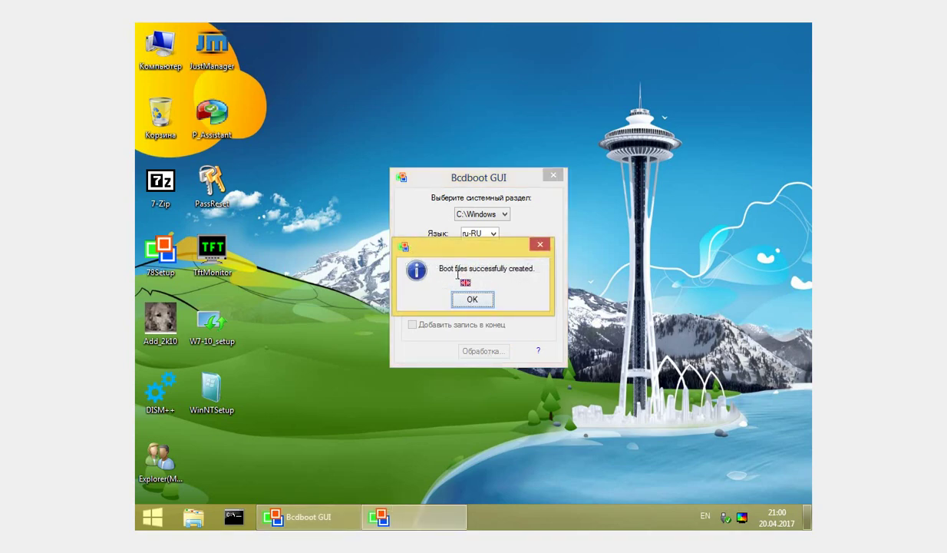
click(473, 299)
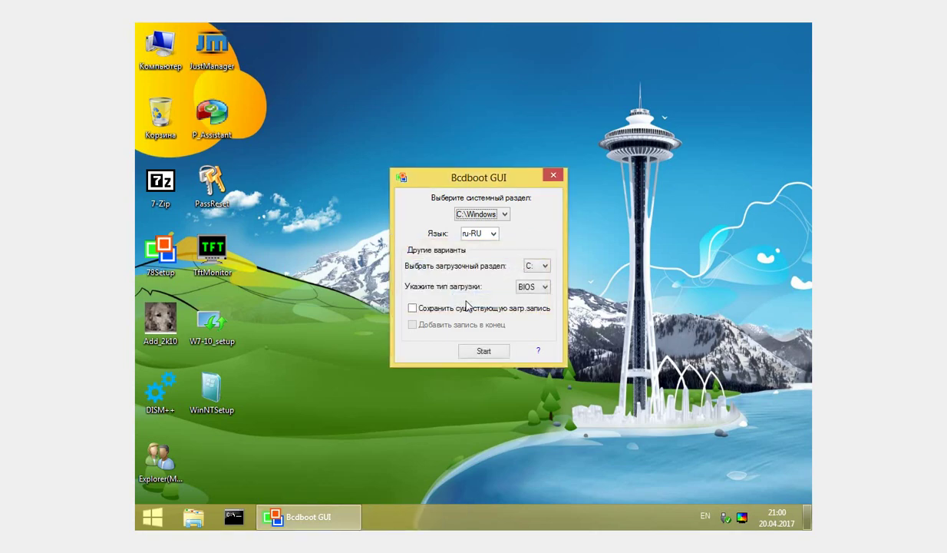
click(551, 176)
- Switch to AOMEI Partition Assistant, check the advanced options of the C: partition for its active status, and close the program
click(232, 120)
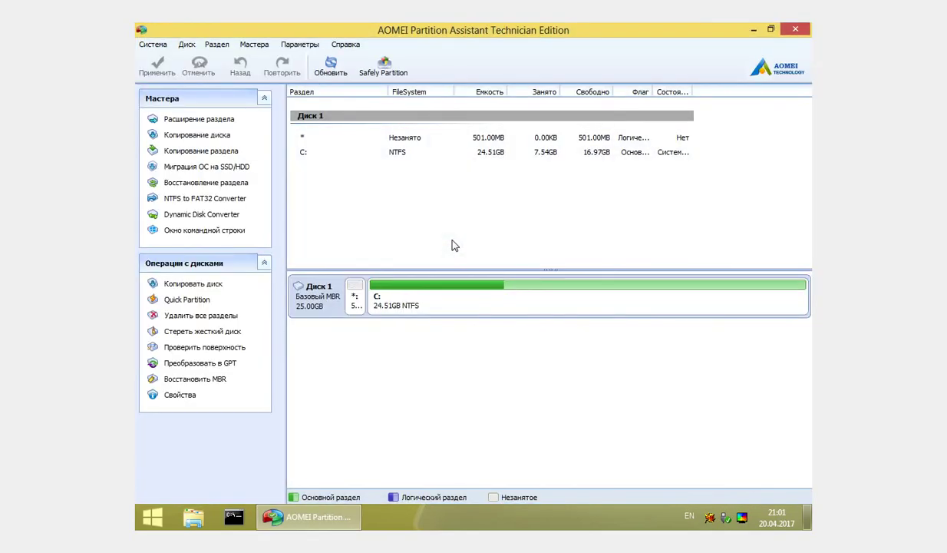
click(354, 296)
click(413, 301)
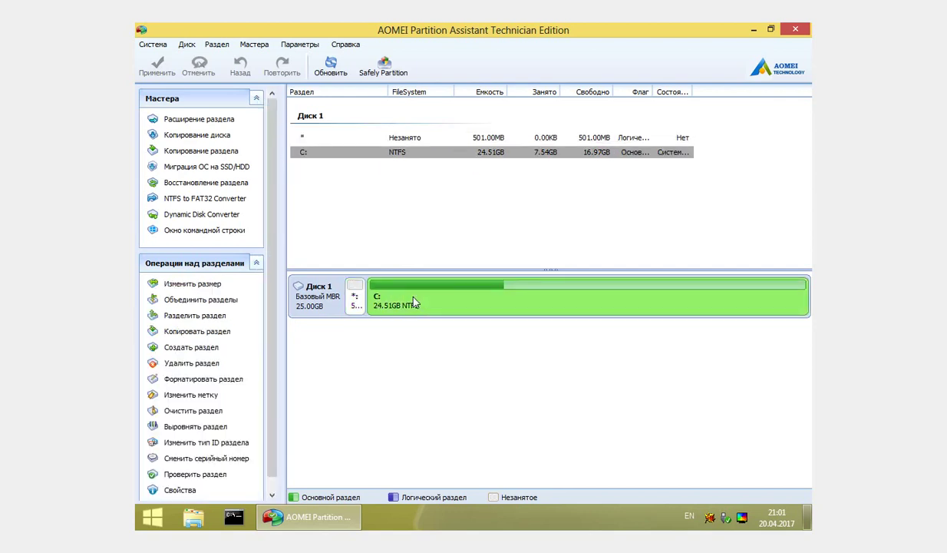
right_click(414, 301)
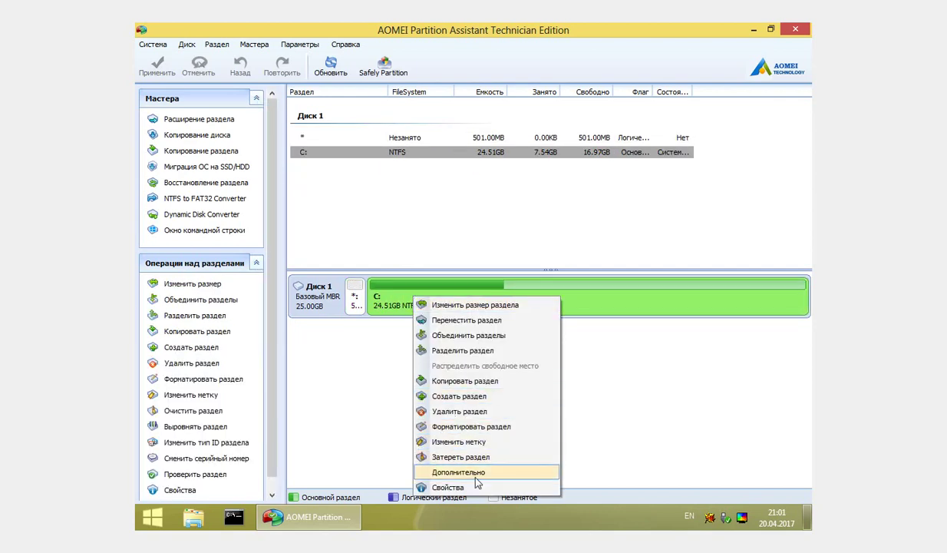
mouse_move(476, 480)
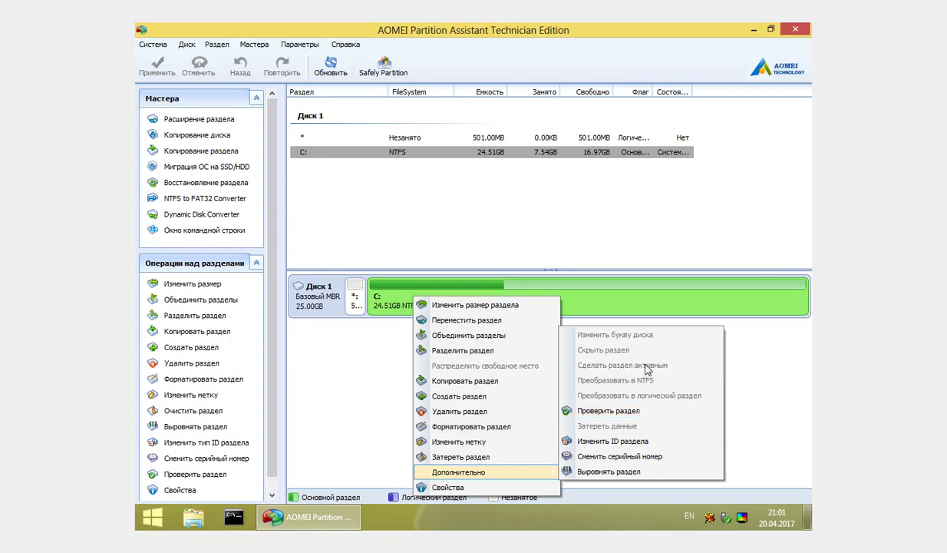
click(344, 388)
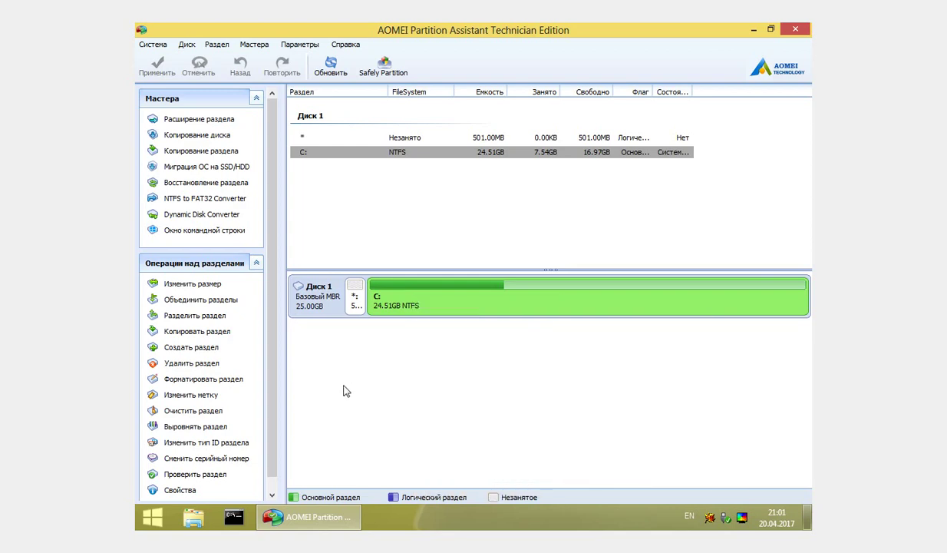
click(796, 30)
- Restart the machine from the PE environment and boot into the installed Windows
click(152, 516)
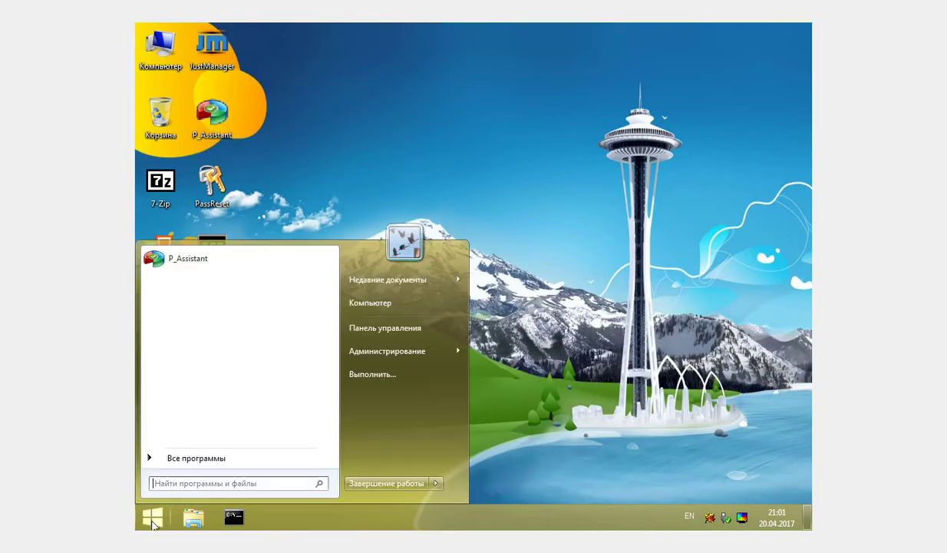
mouse_move(445, 484)
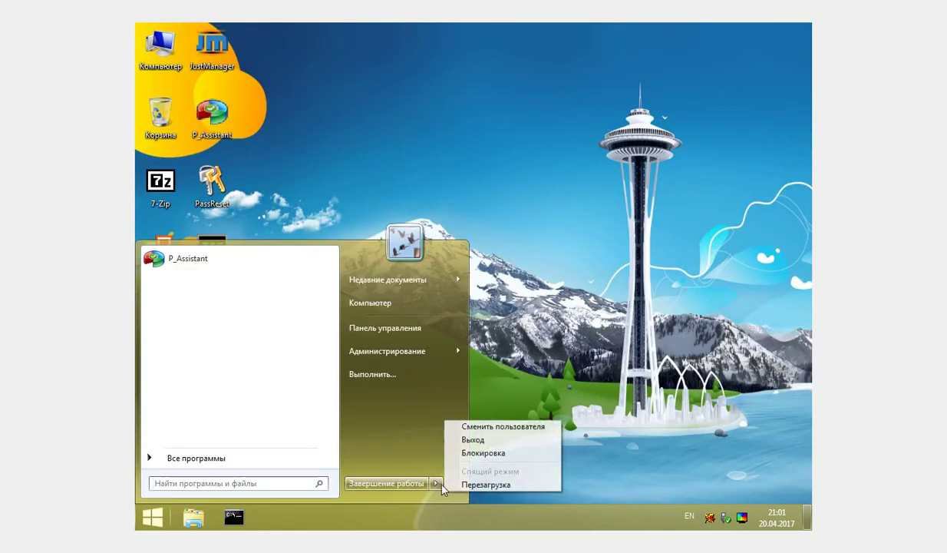
click(491, 484)
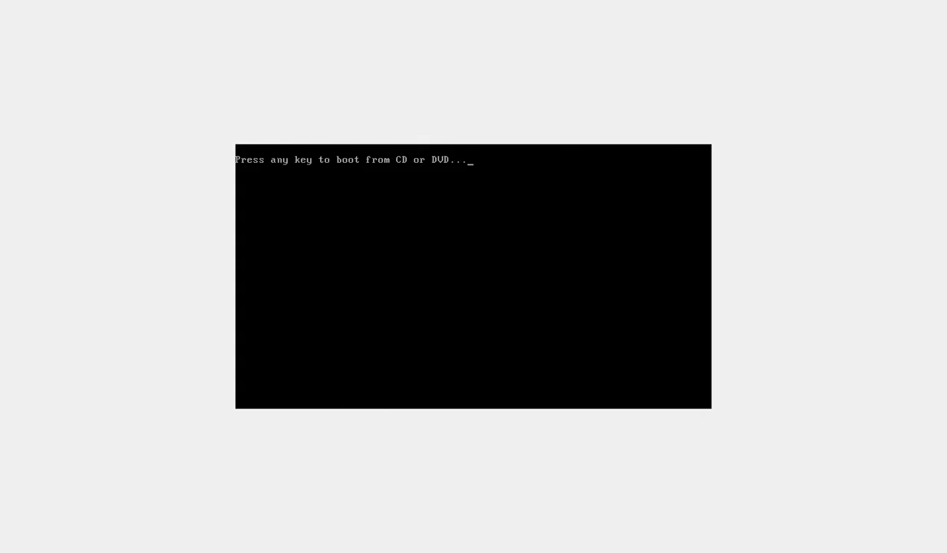
key(Return)
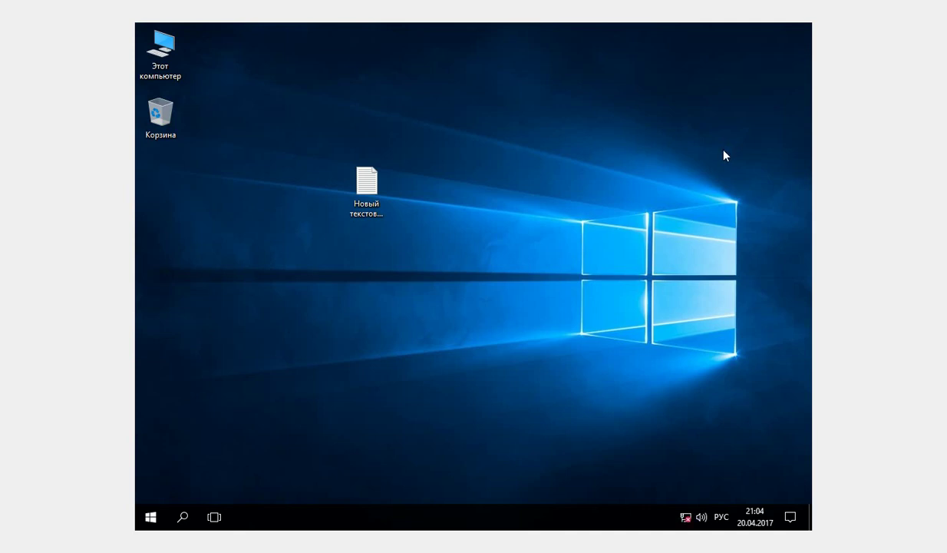
- Open the text document "Новый текстовый документ" on the desktop
click(364, 190)
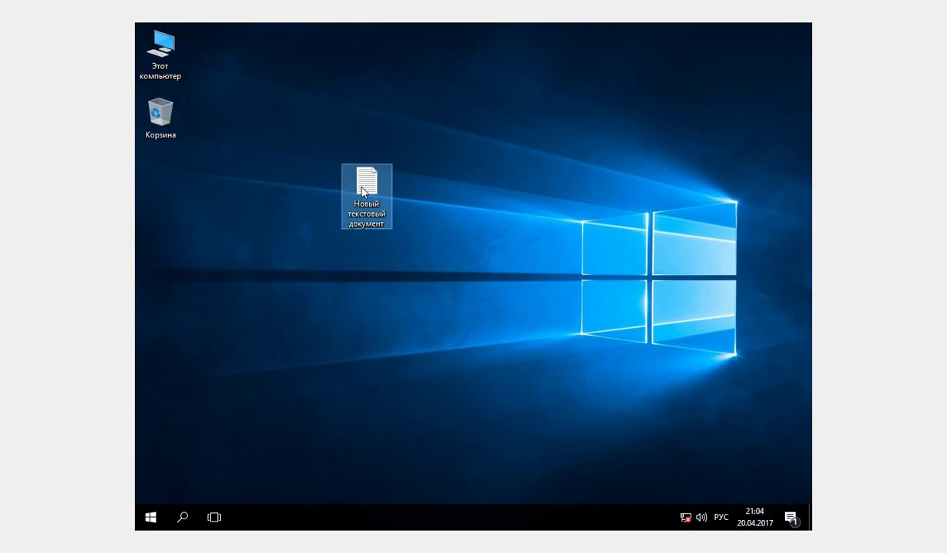
double_click(364, 190)
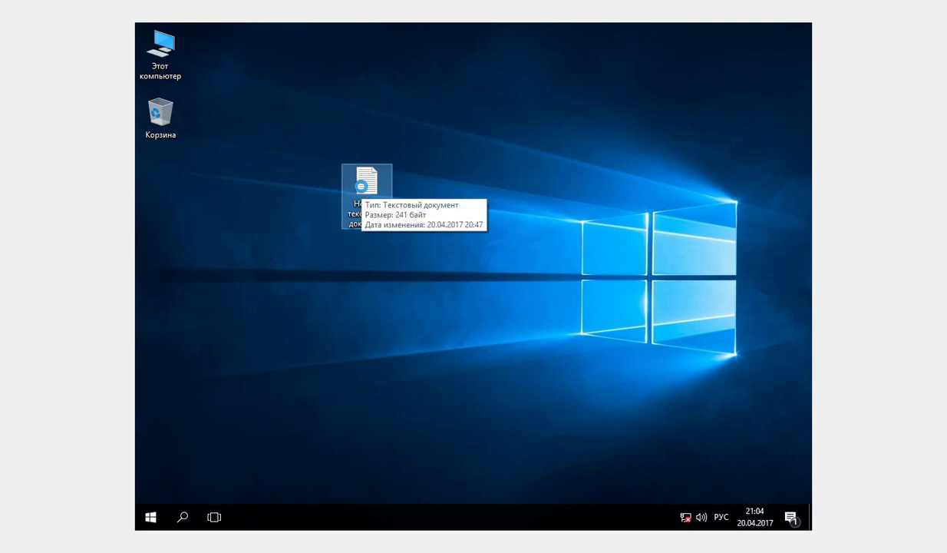